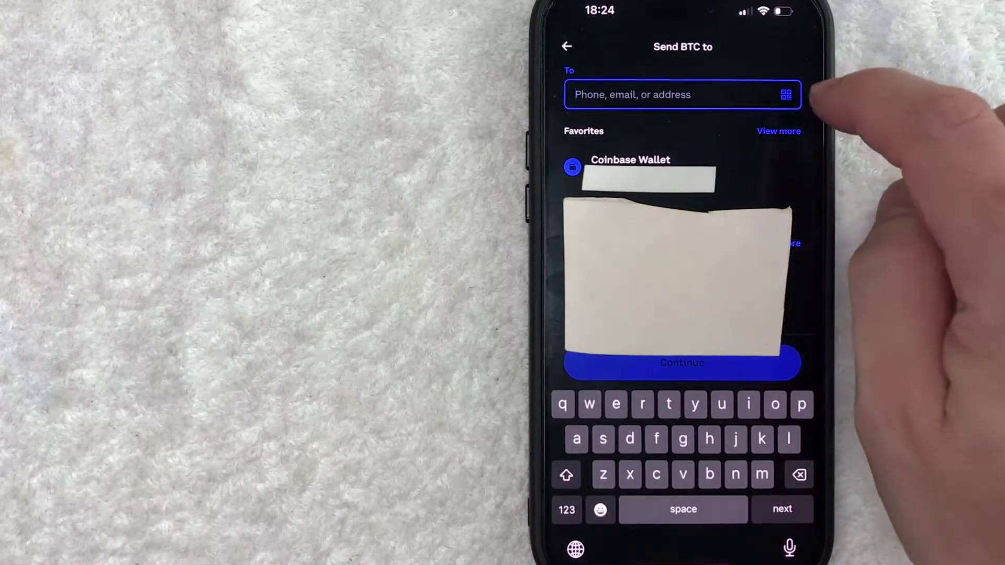
# Paste the Bitcoin wallet address into the recipient field via the QR icon
pyautogui.click(794, 88)
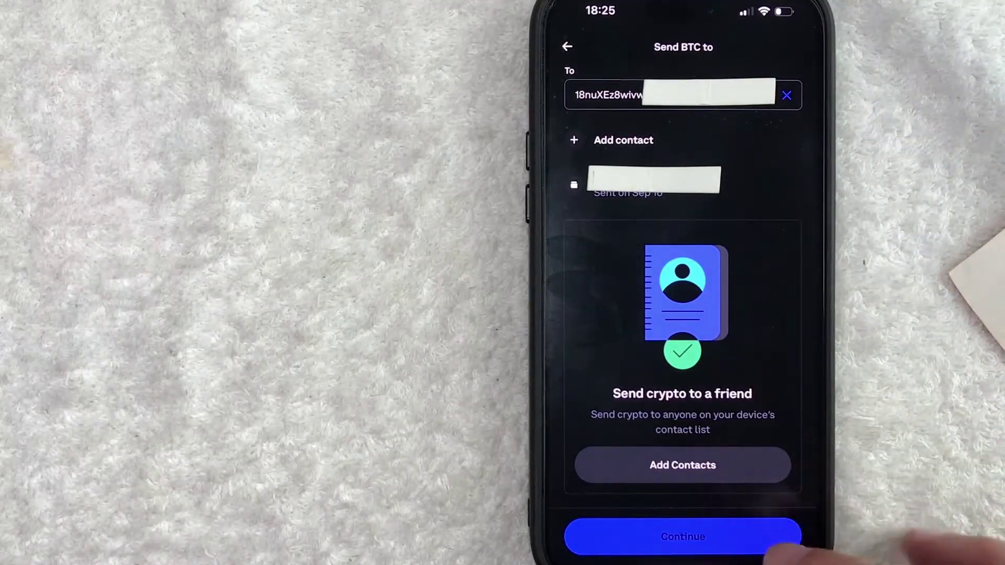
# Enter $3 USD as the amount, about 0.00011309 BTC
pyautogui.click(770, 536)
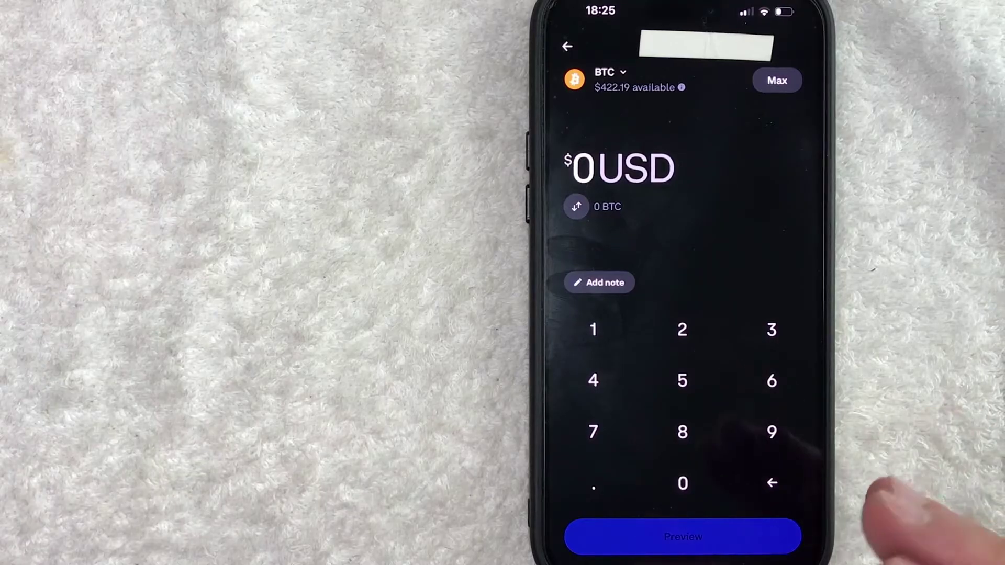
pyautogui.click(593, 484)
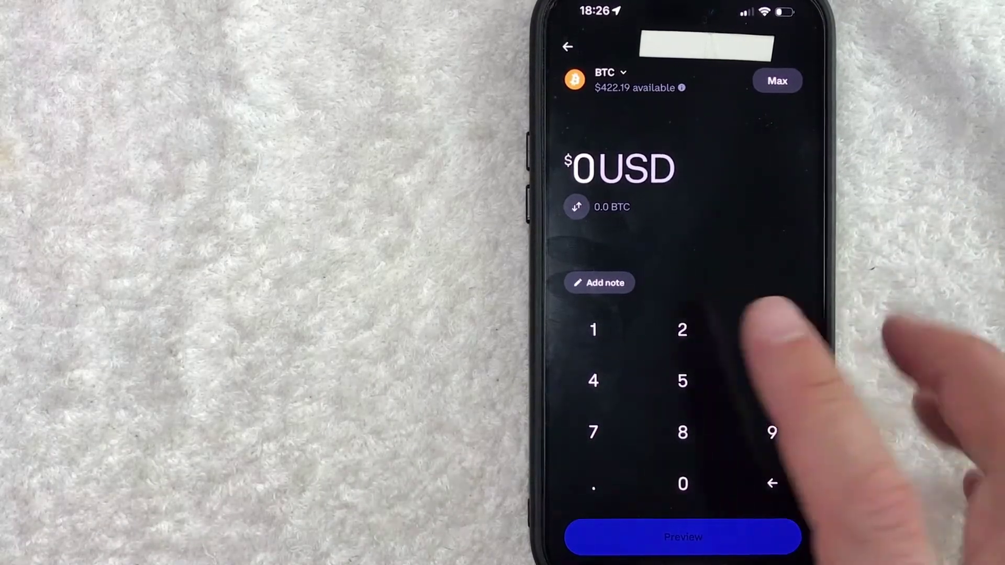
pyautogui.click(770, 330)
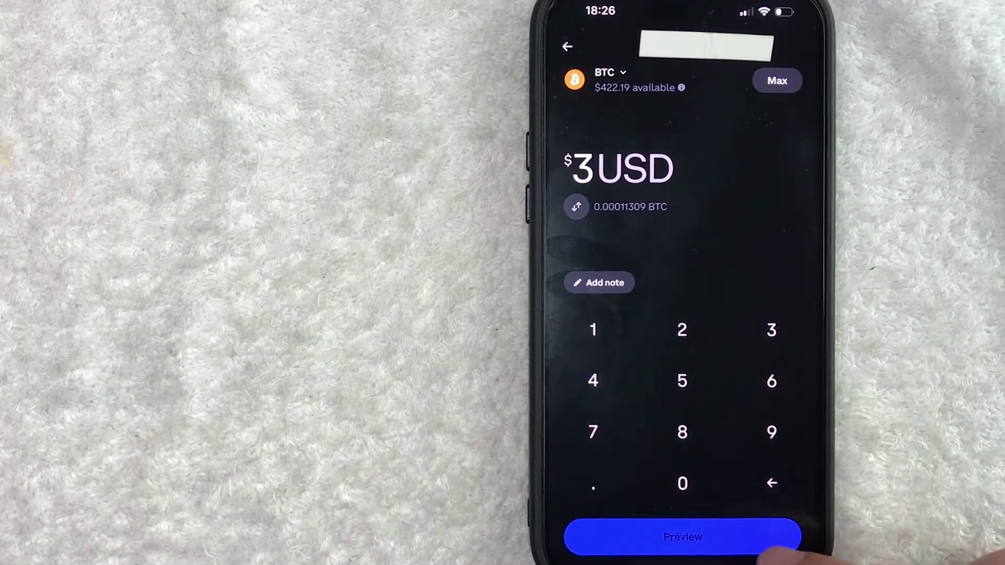
# Preview the $3 send and check the ~$3.26 network fee and $6.26 total
pyautogui.click(757, 537)
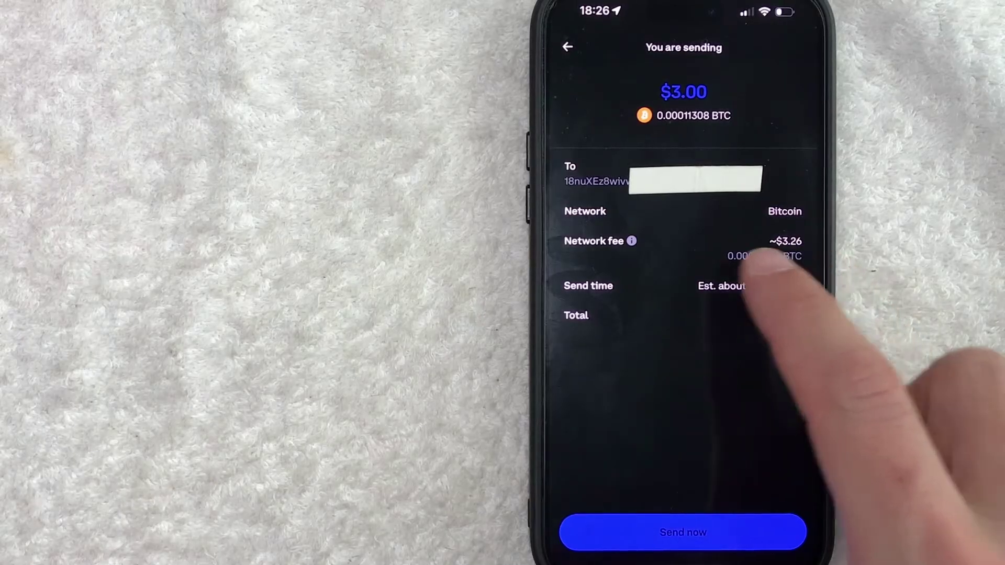
pyautogui.click(630, 241)
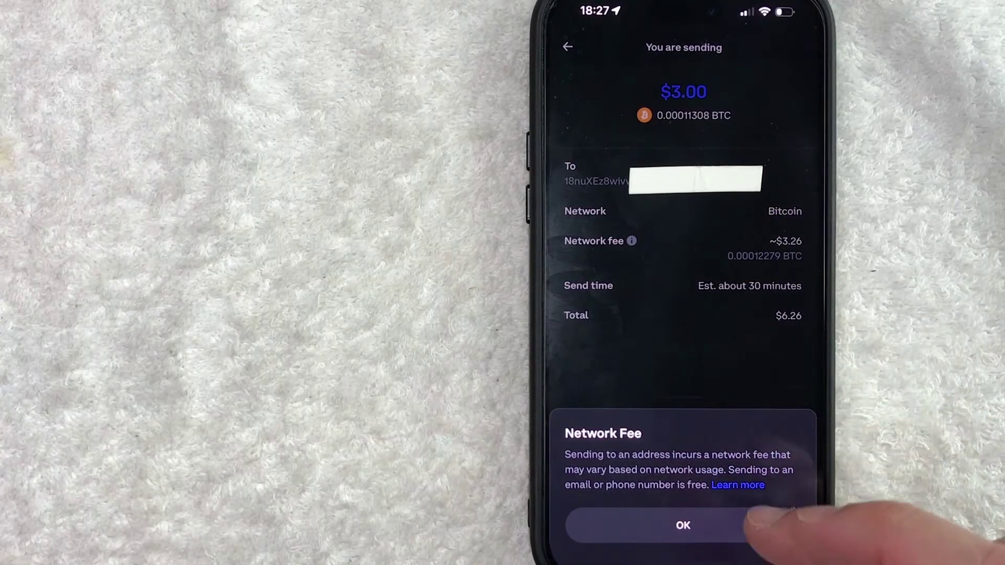
pyautogui.click(683, 526)
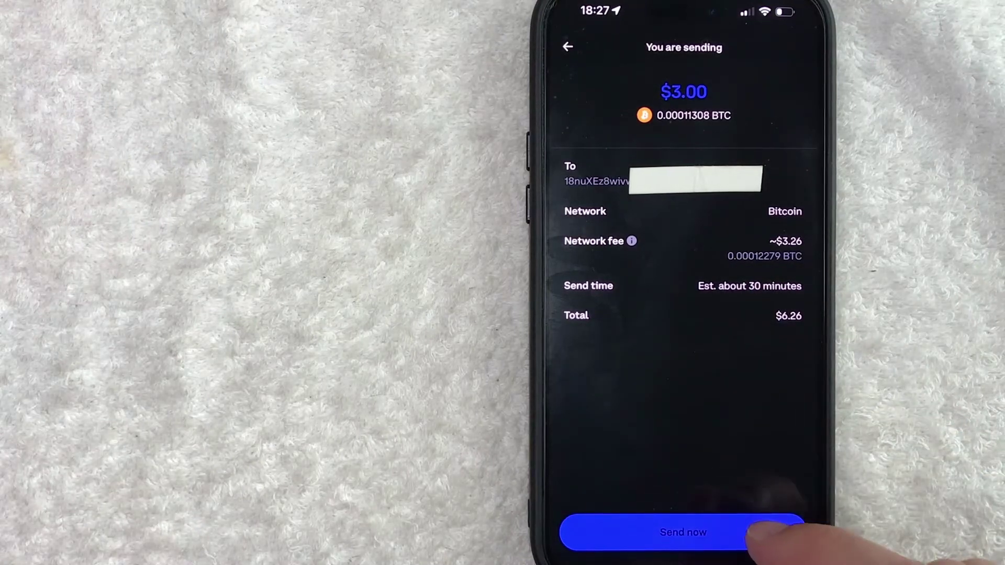
# Send the $3.00 (0.00011308 BTC) and reach the Successfully sent screen
pyautogui.click(758, 533)
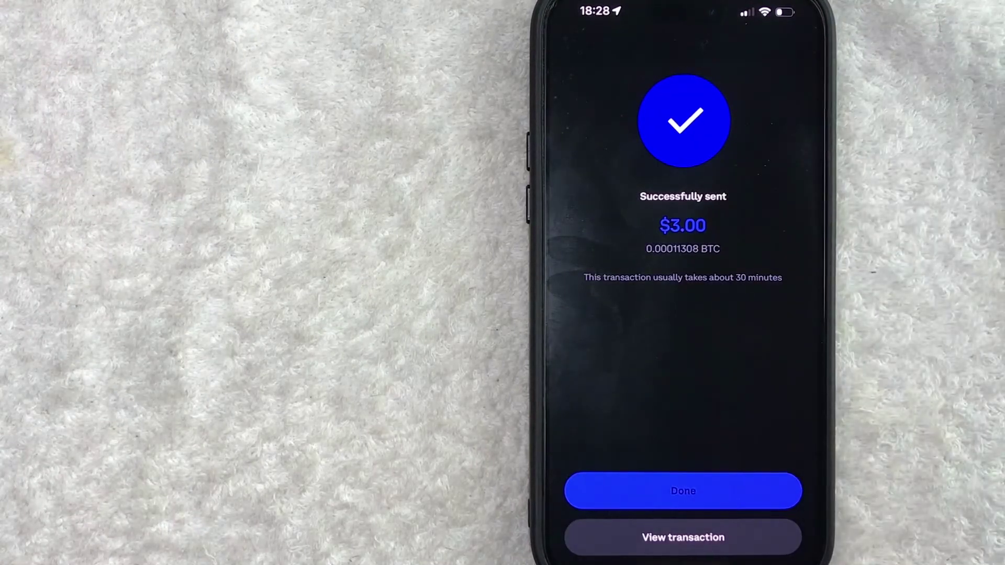